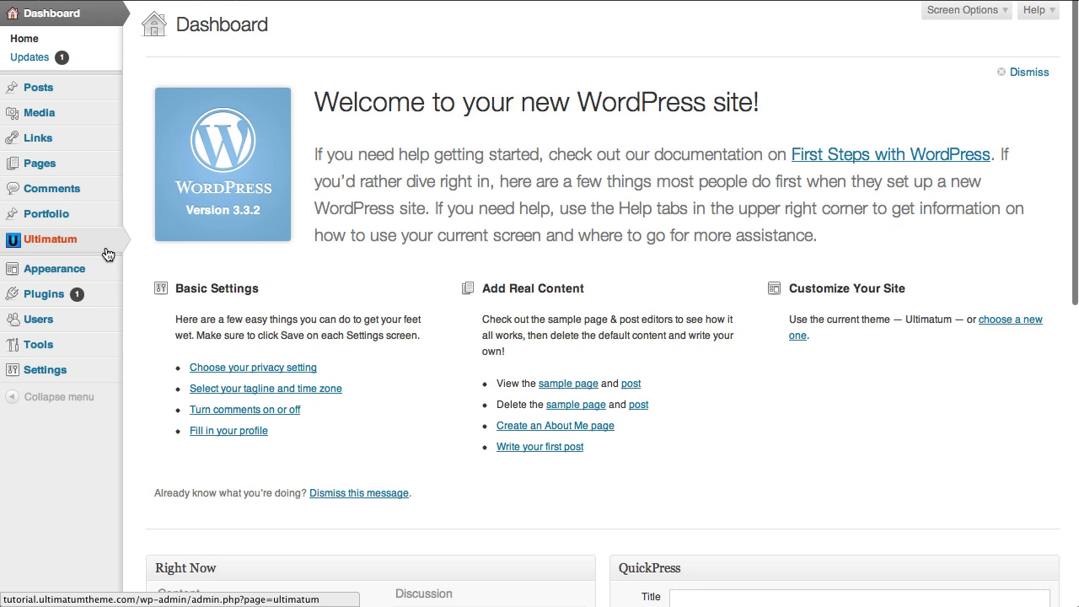
- Start a new page and open the Accordion form of the Ultimatum Shortcode Generator
mouse_move(63, 168)
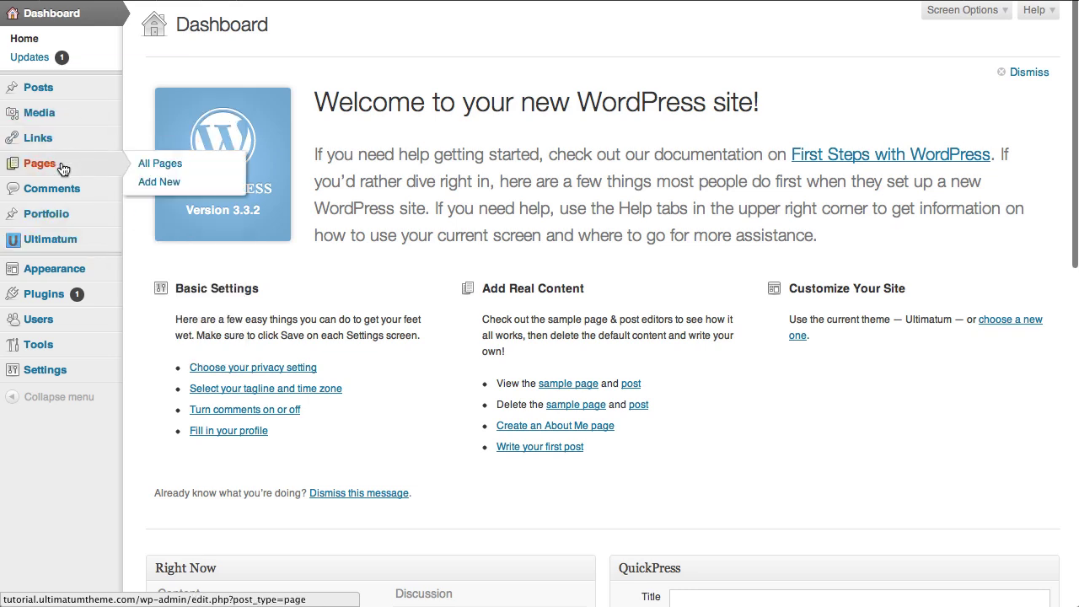
click(193, 184)
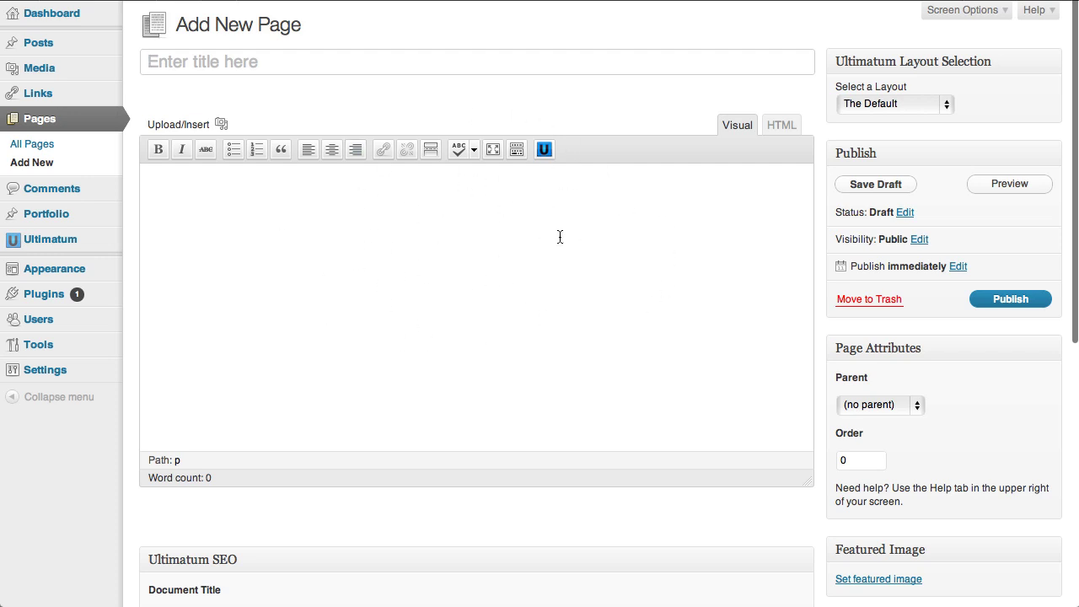
click(548, 150)
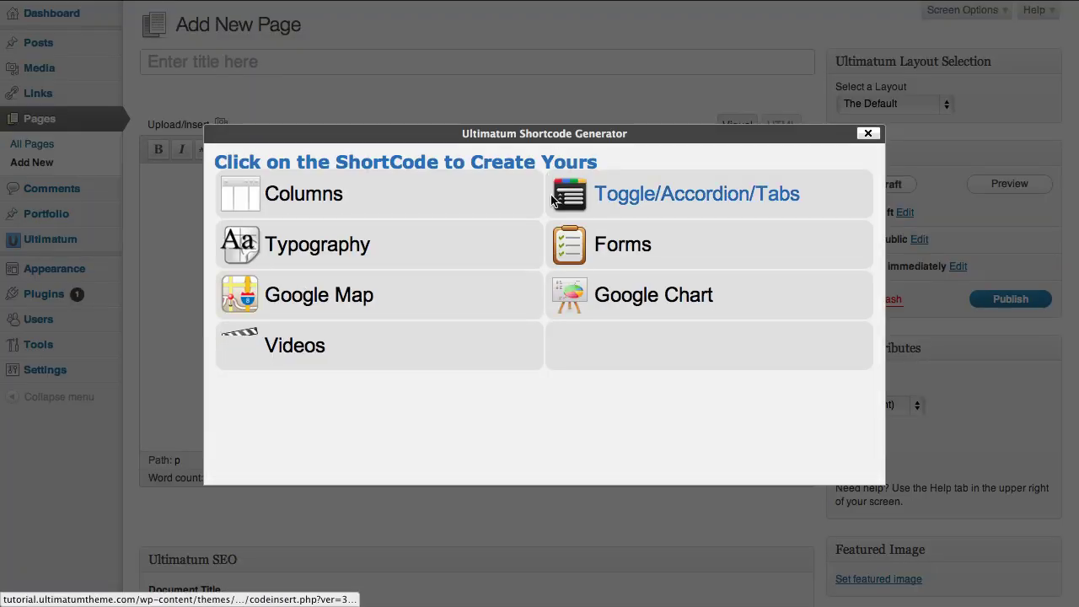
click(656, 196)
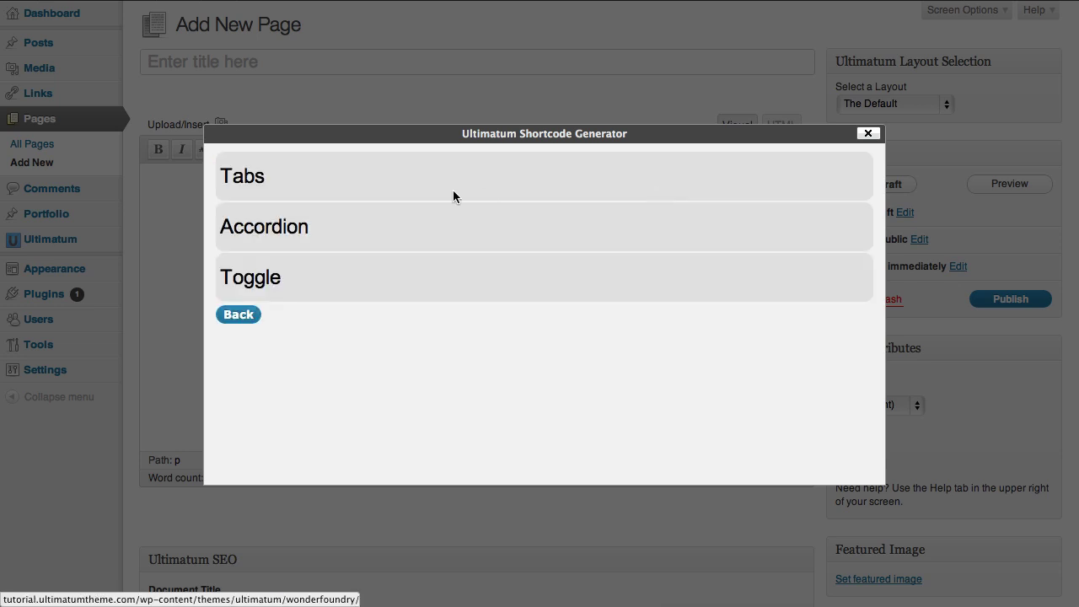
click(268, 233)
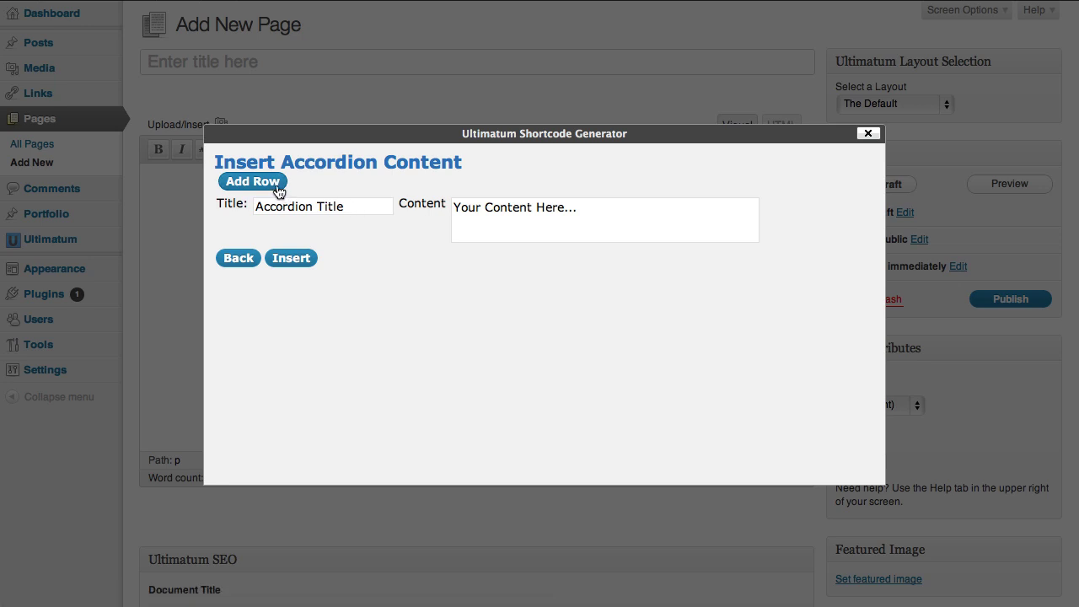
- Add two accordion rows and title them "Accordion Title2" and "Accordion Title3"
double_click(278, 187)
drag(367, 211, 253, 198)
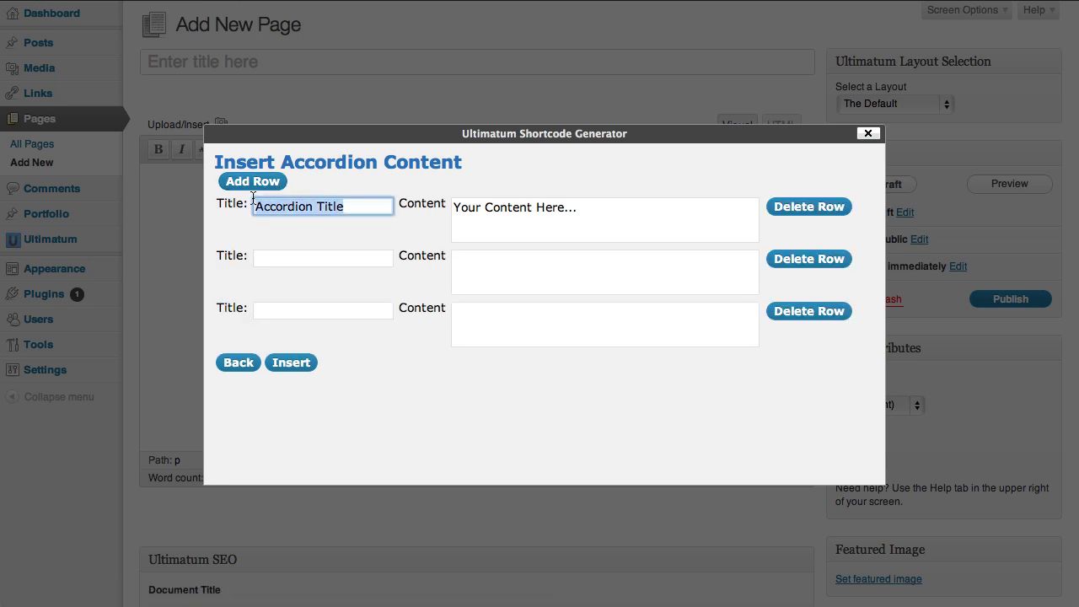
key(super+v)
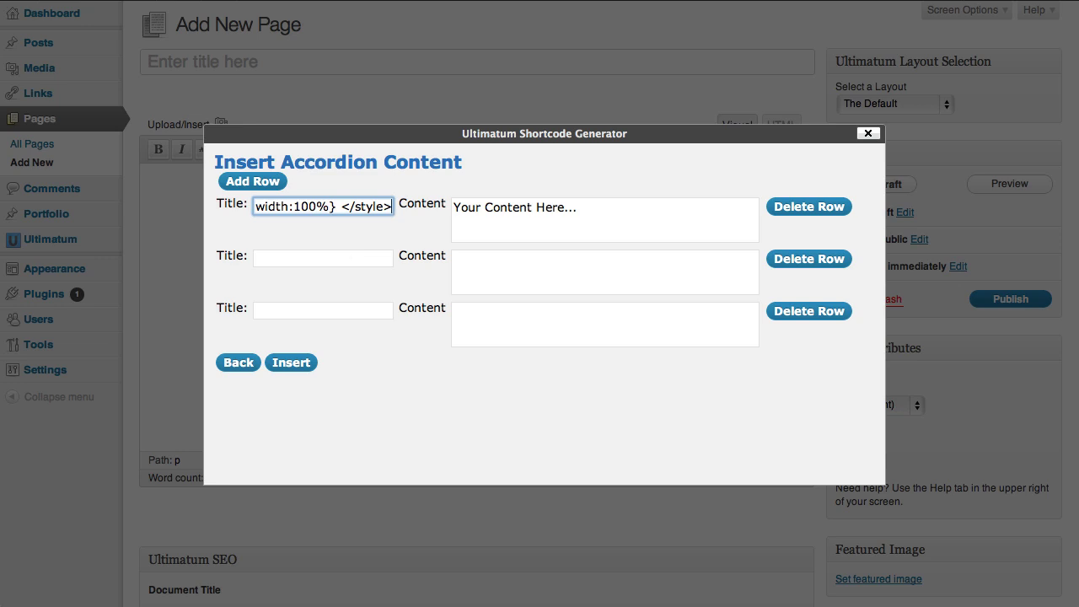
key(super+z)
key(super+c)
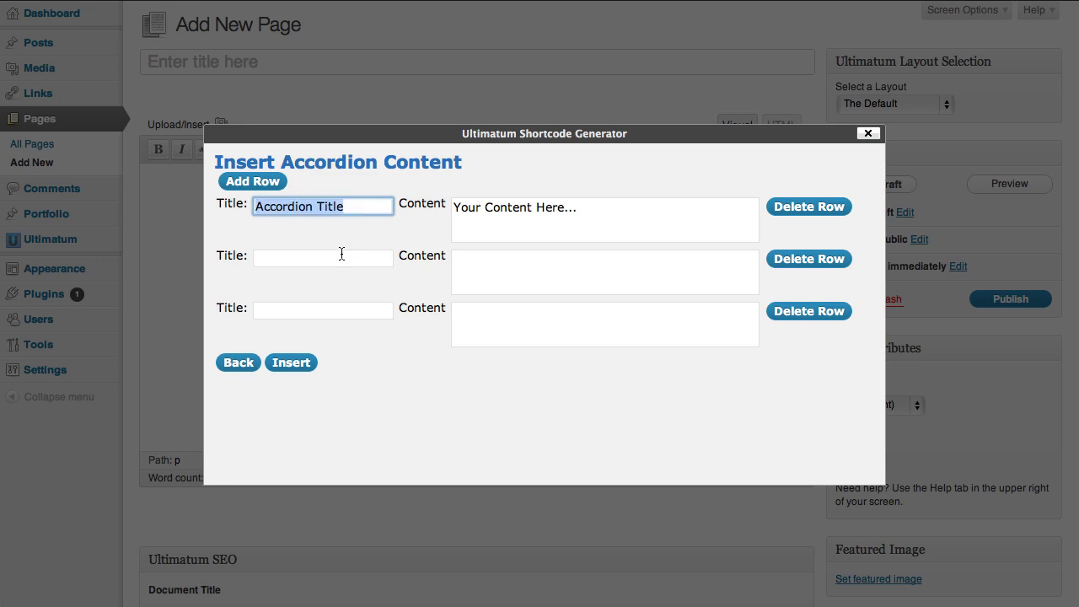
click(340, 253)
key(super+v)
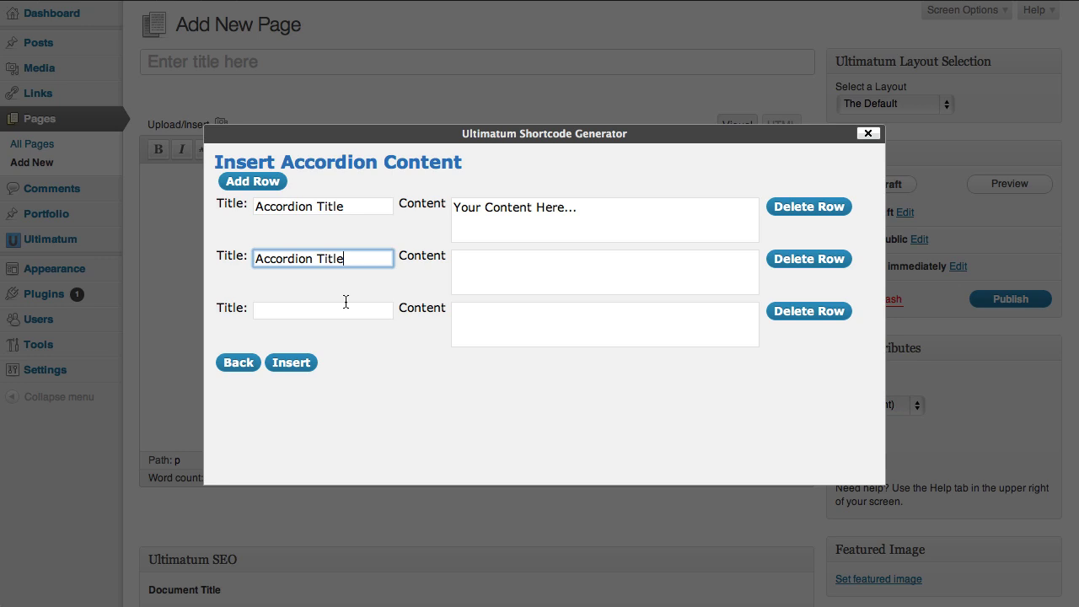
text(2)
click(345, 302)
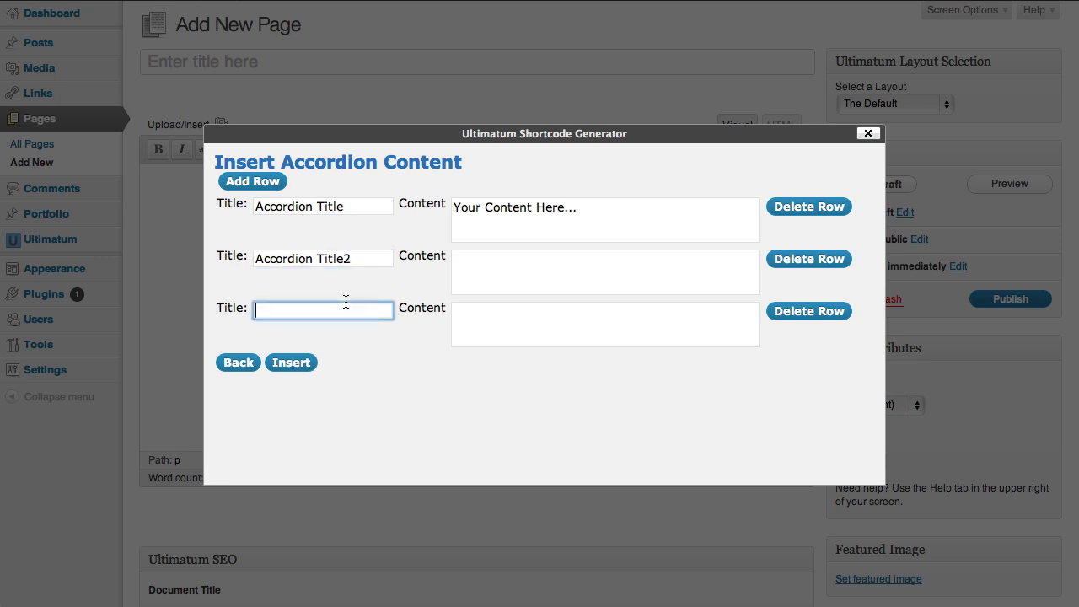
key(super+v)
text(3)
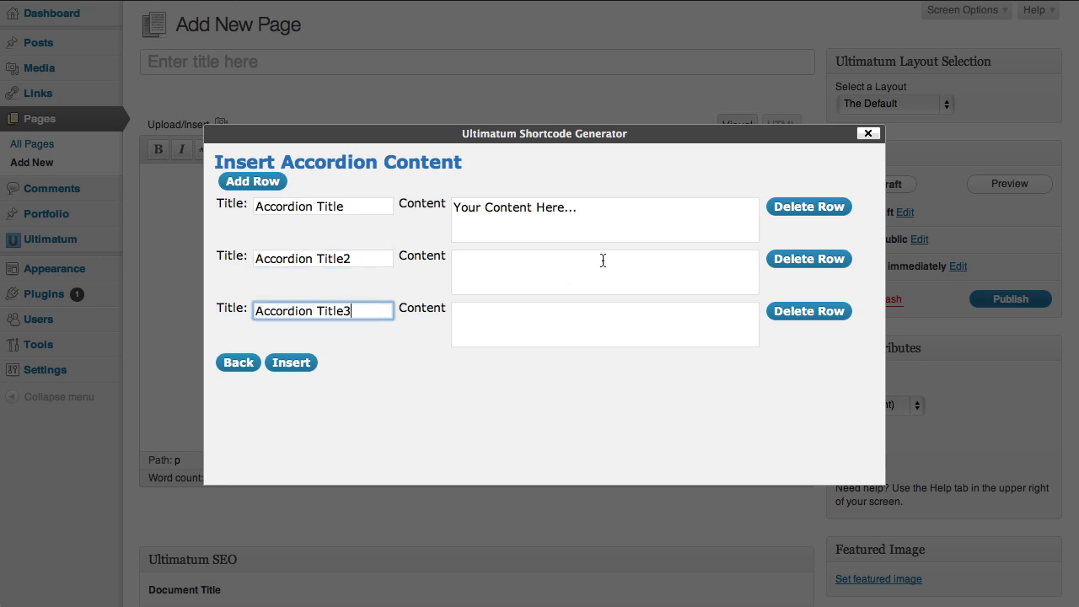
- Fill the second row's content with "Your Content Here..." twice and the third row's three times, and insert the accordion into the page
click(629, 220)
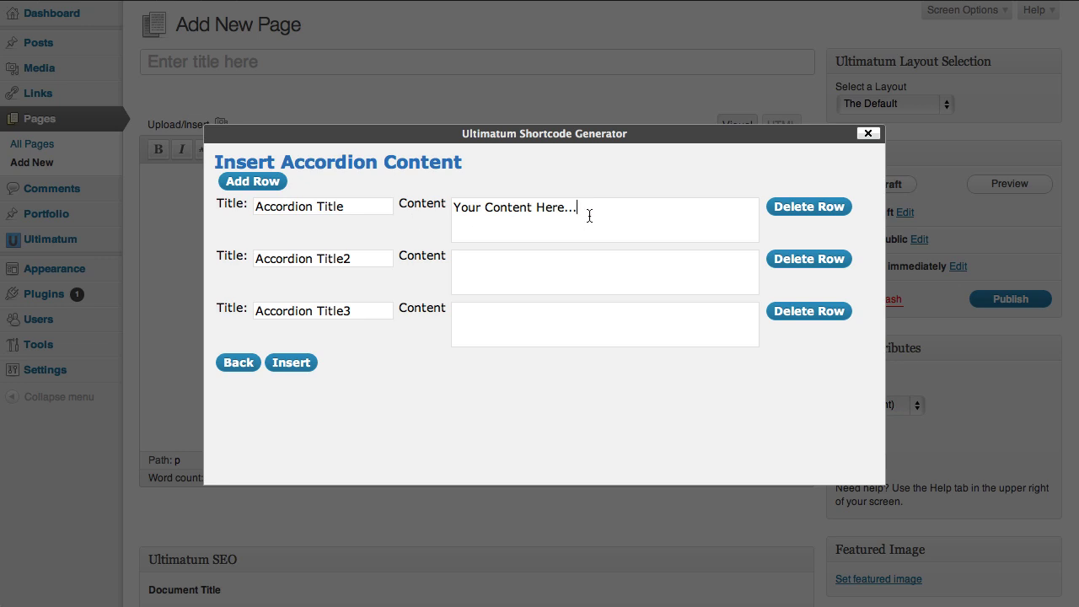
drag(589, 216, 458, 214)
key(super+c)
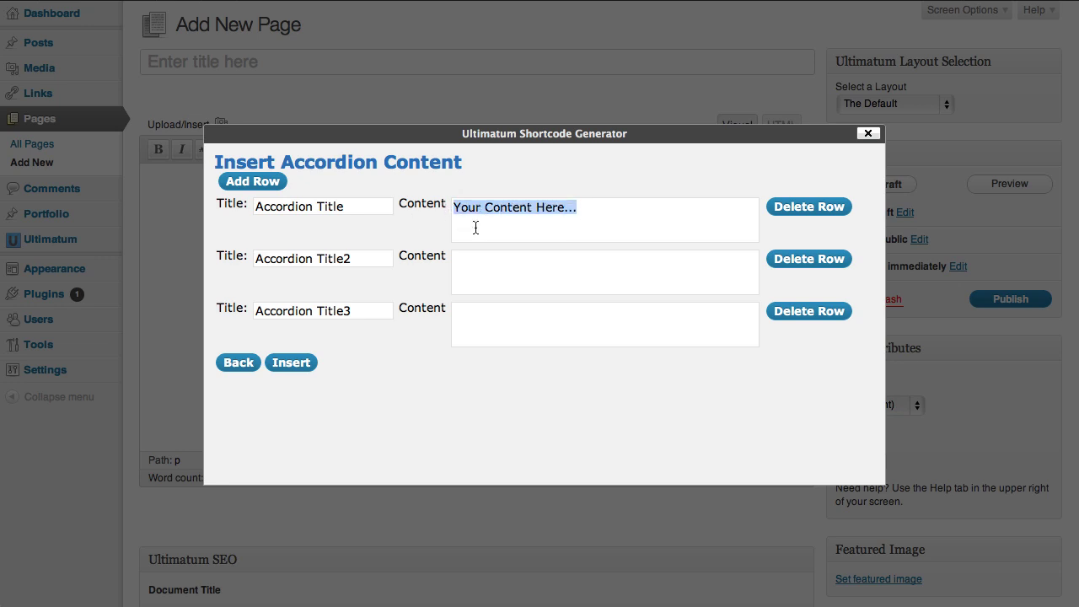
click(503, 270)
key(super+v)
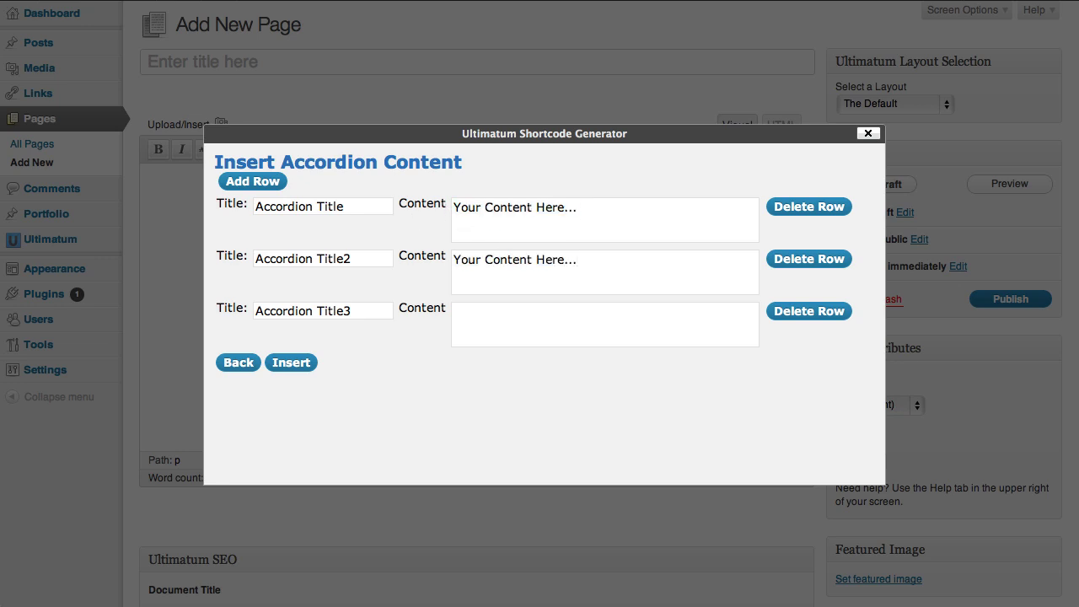
key(super+v)
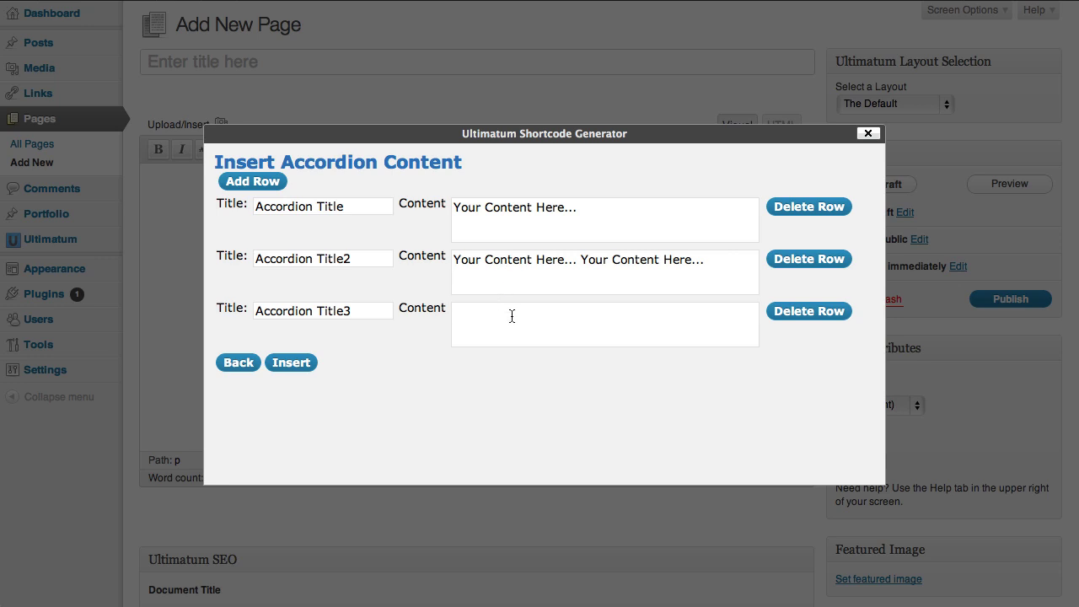
key(super+v)
key(super+v)
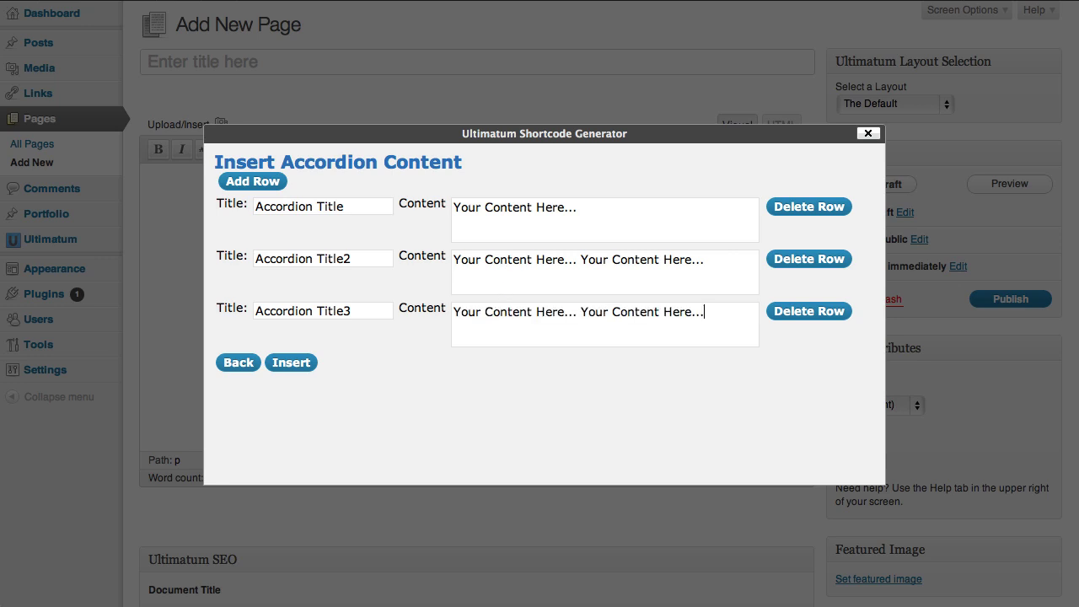
key(super+v)
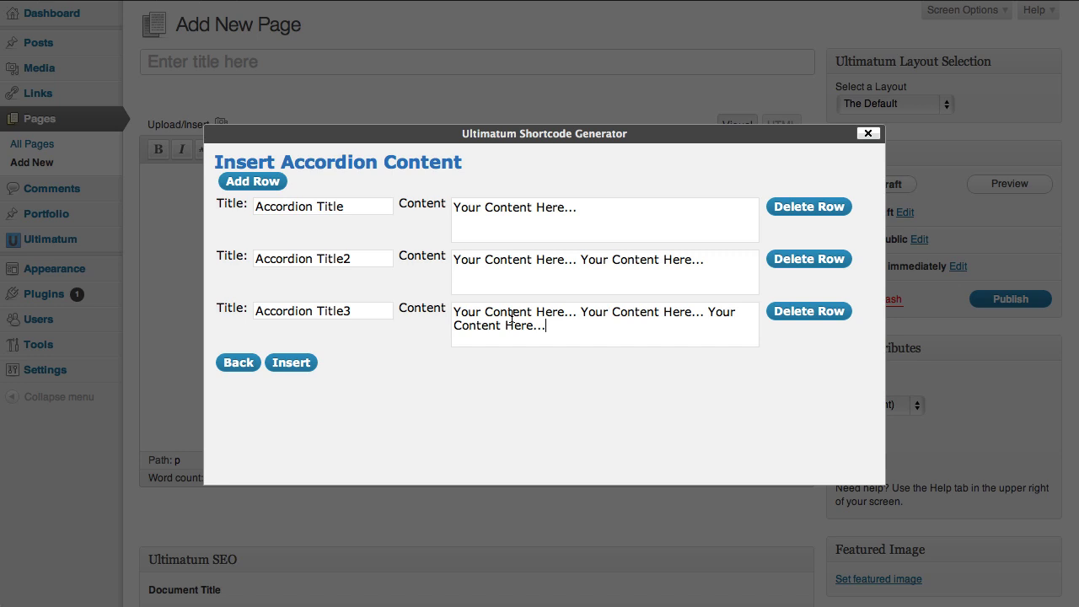
click(291, 362)
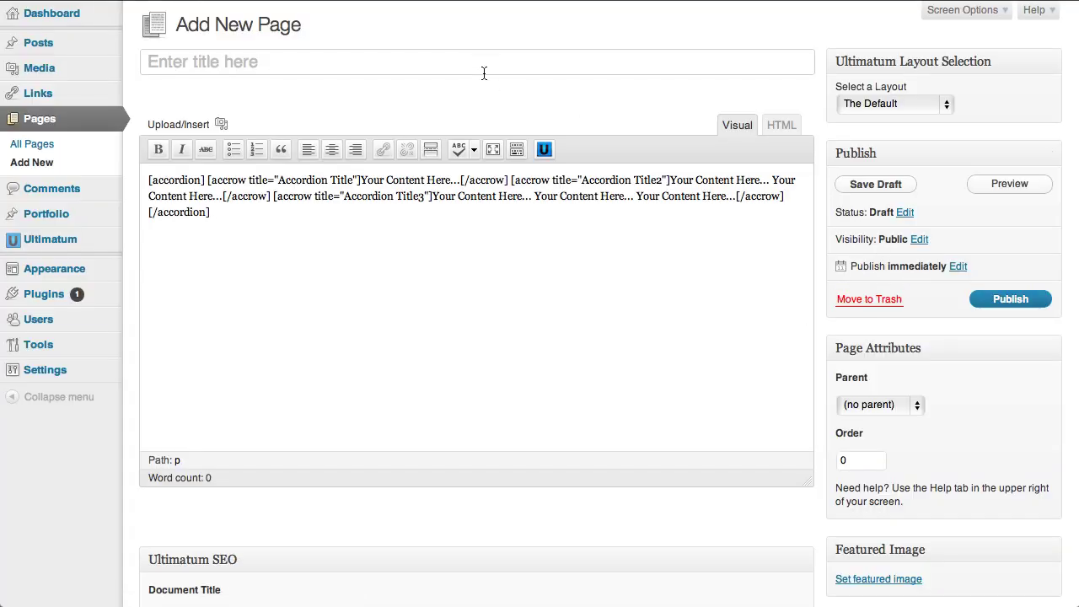
- Title the page "dummy" and publish it
click(484, 67)
text(dummy)
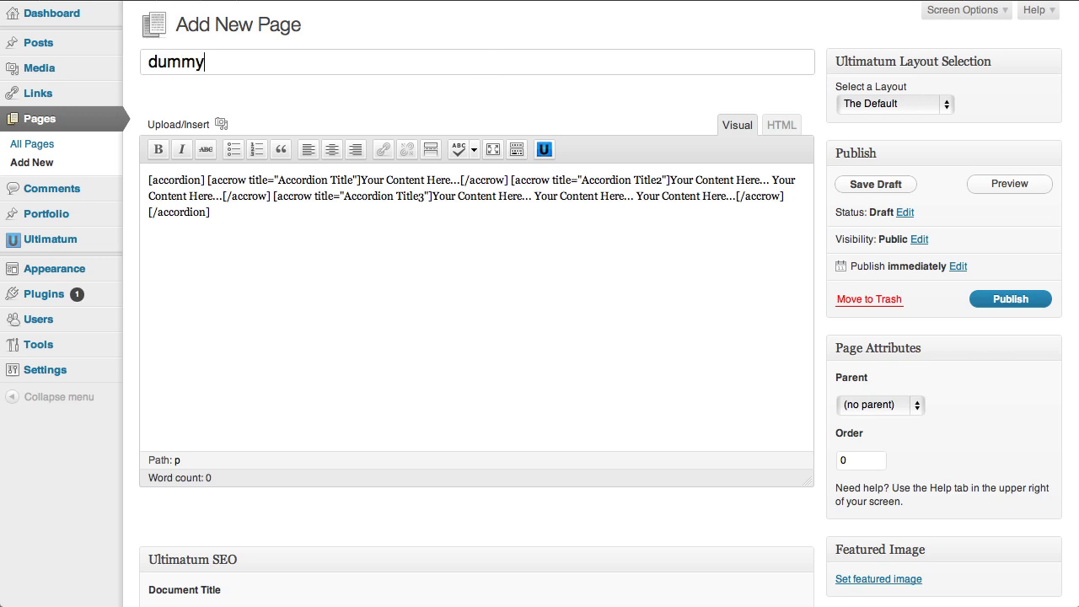
click(1010, 299)
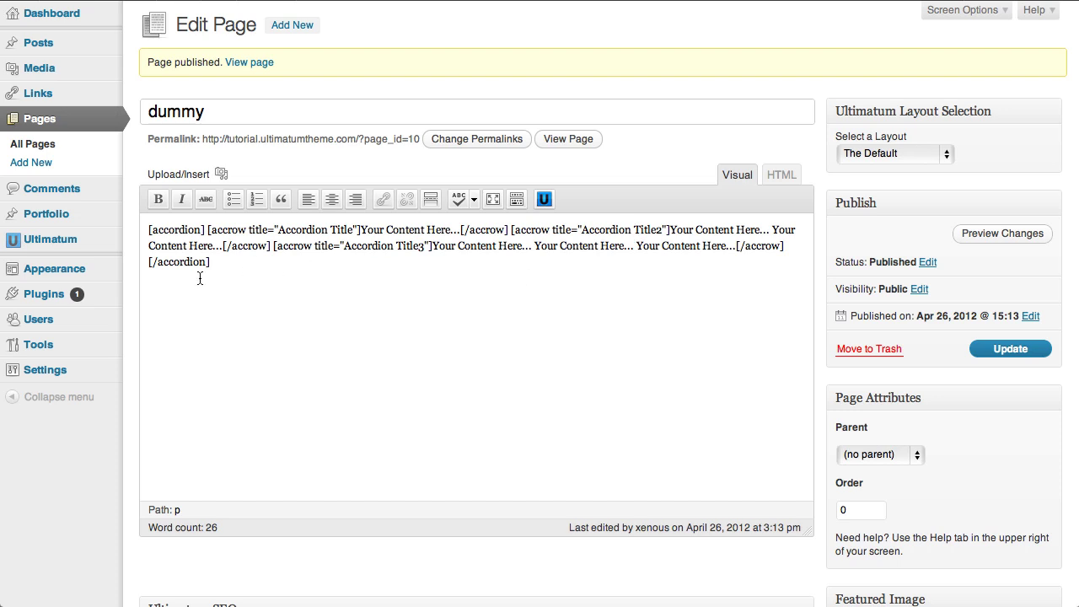
- Open the Ultimatum Default layout of the 960 grid template for editing
mouse_move(80, 243)
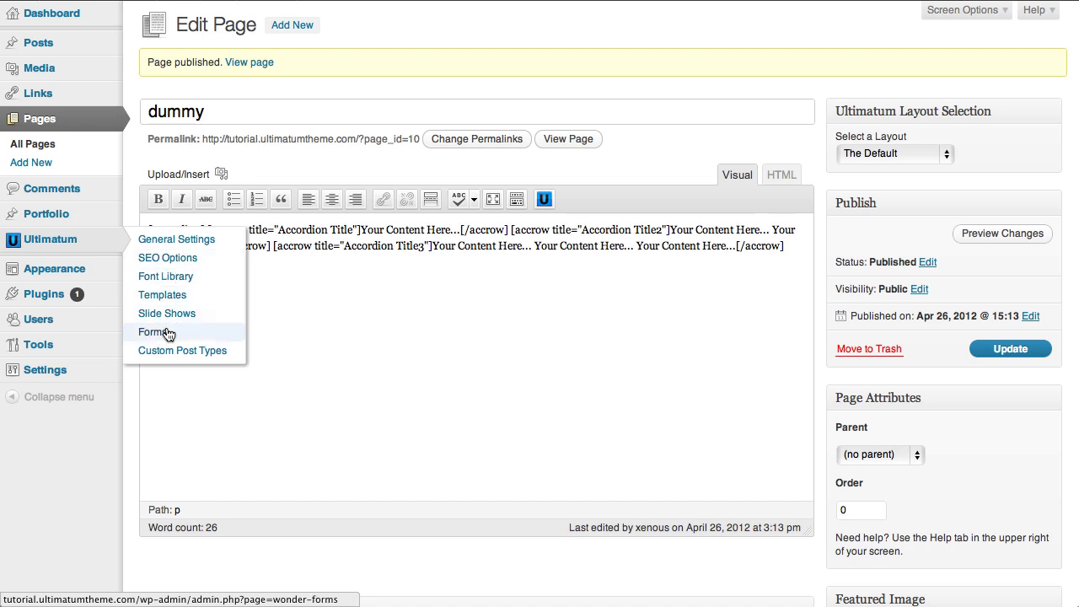
click(174, 295)
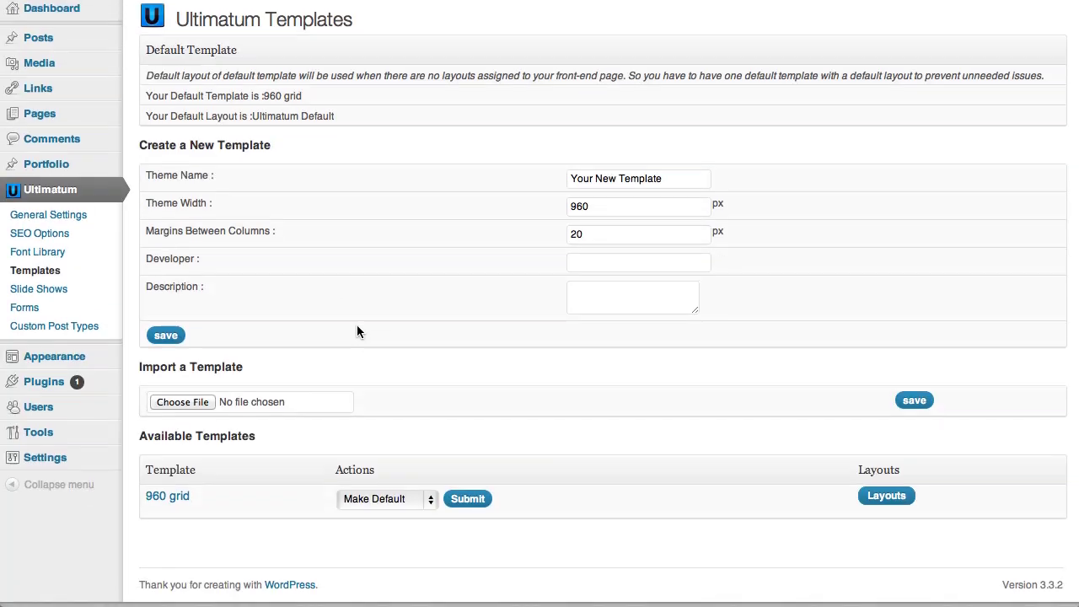
click(900, 509)
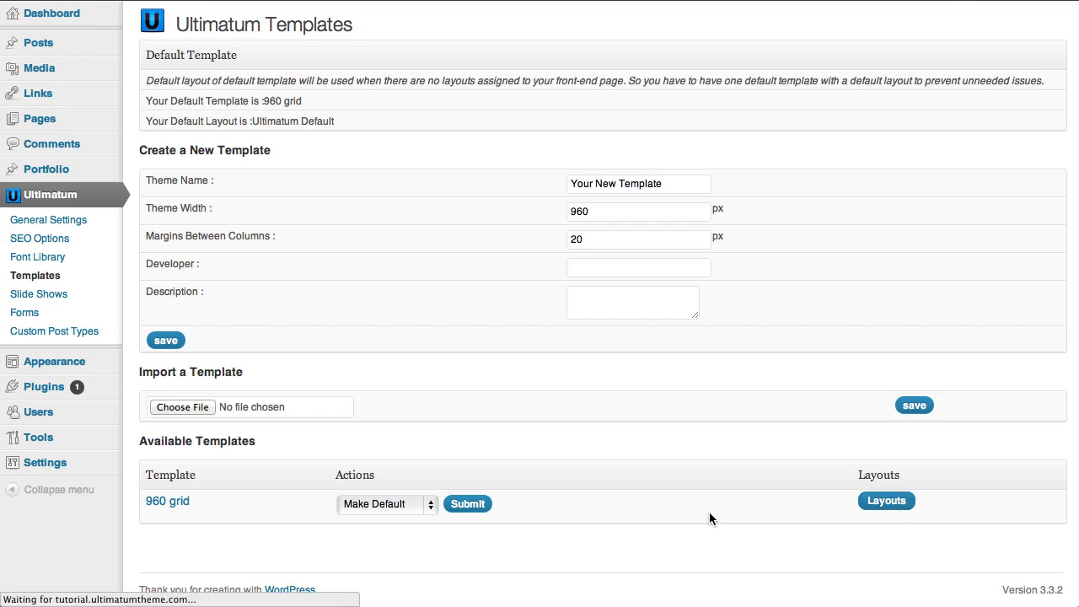
scroll(708, 512, down, 2)
scroll(708, 510, down, 2)
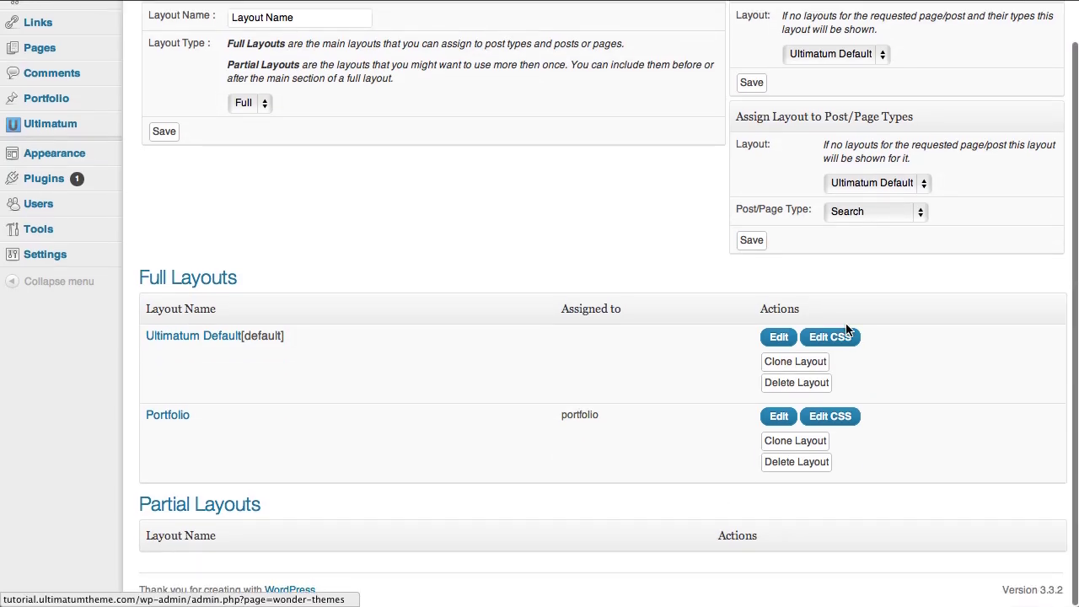
click(777, 338)
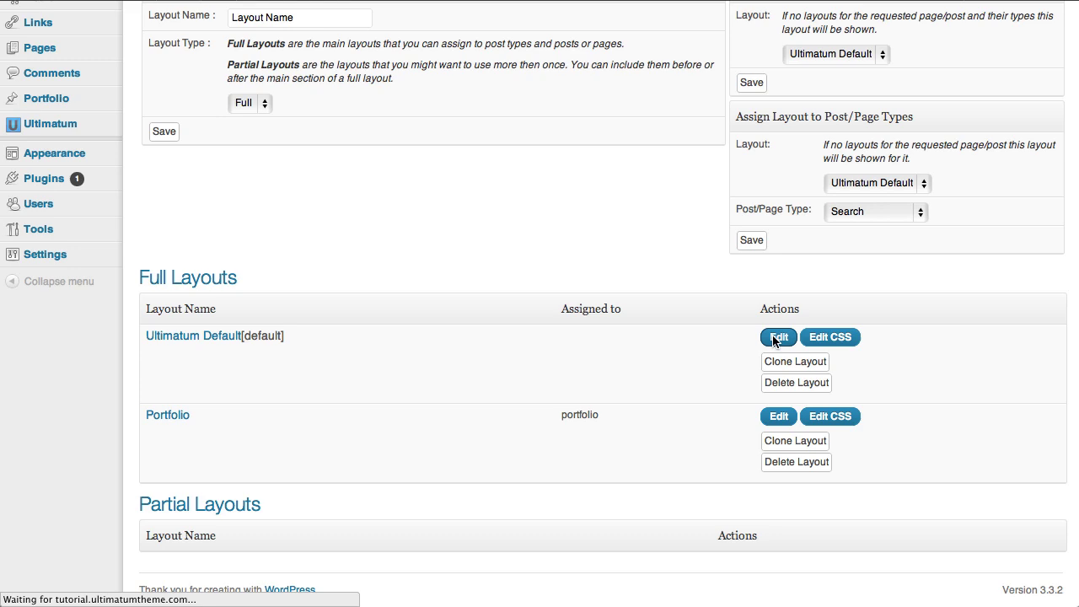
- Place an Ultimatum Single Page element in the first 220px column of the last row, set its page to "dummy", and save it
scroll(647, 365, down, 10)
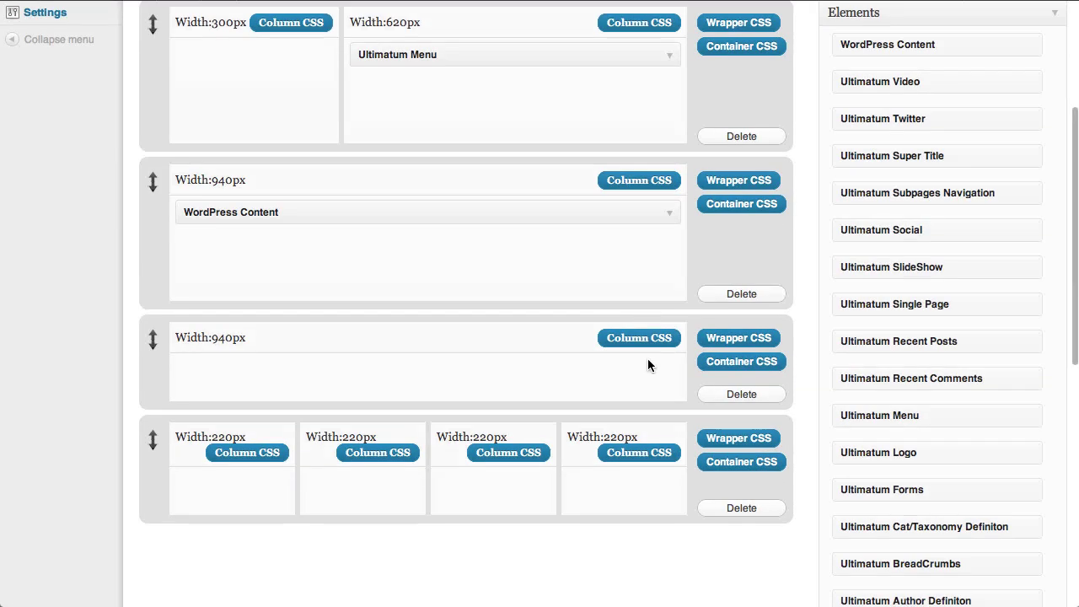
scroll(647, 365, up, 5)
scroll(647, 365, down, 2)
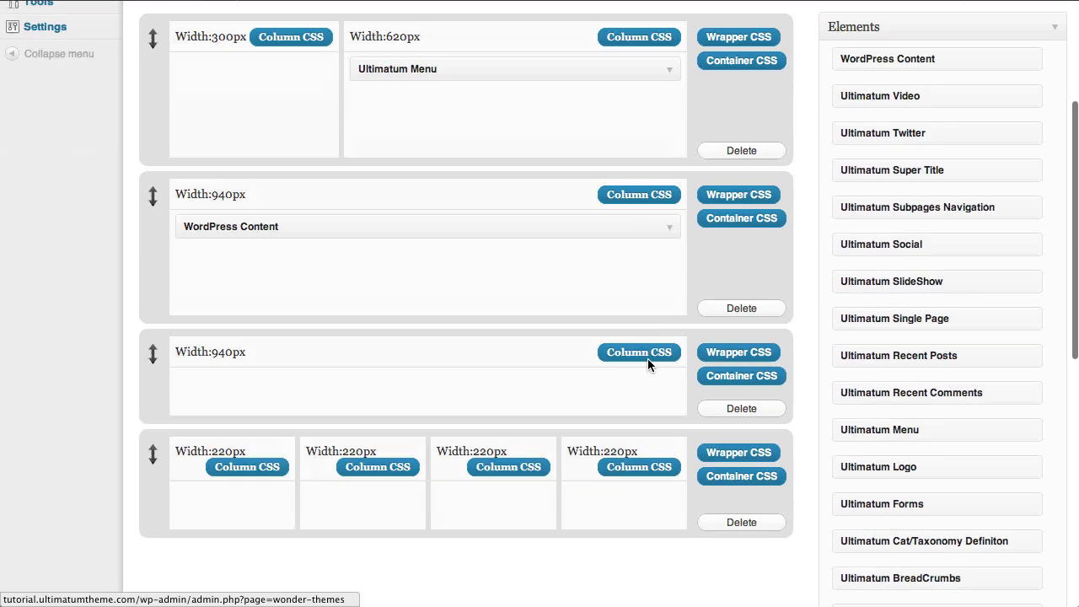
scroll(647, 359, up, 2)
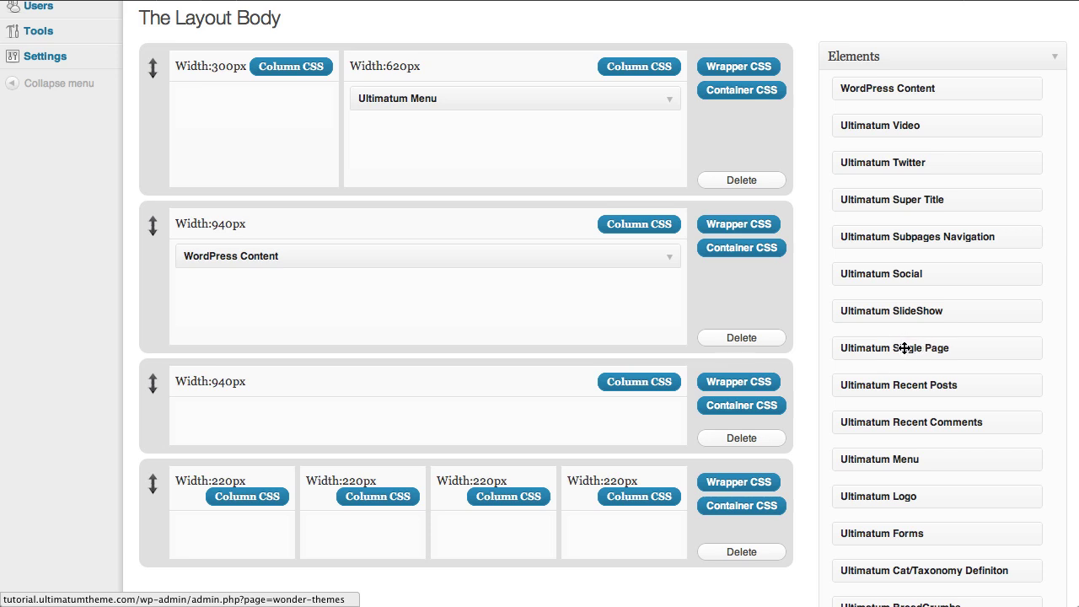
drag(937, 348, 280, 534)
scroll(379, 472, down, 5)
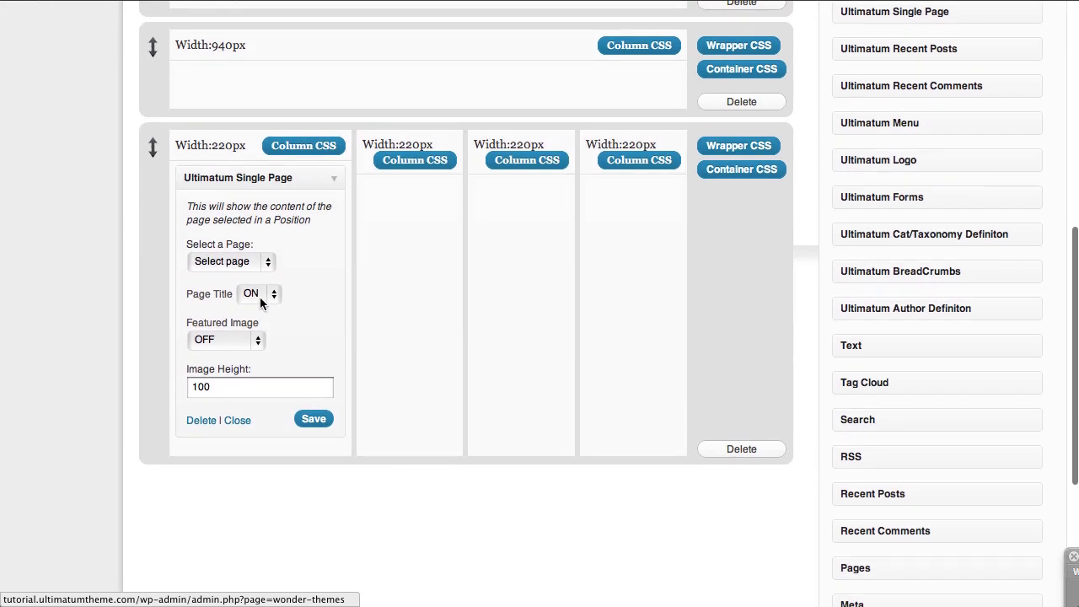
click(270, 265)
click(257, 276)
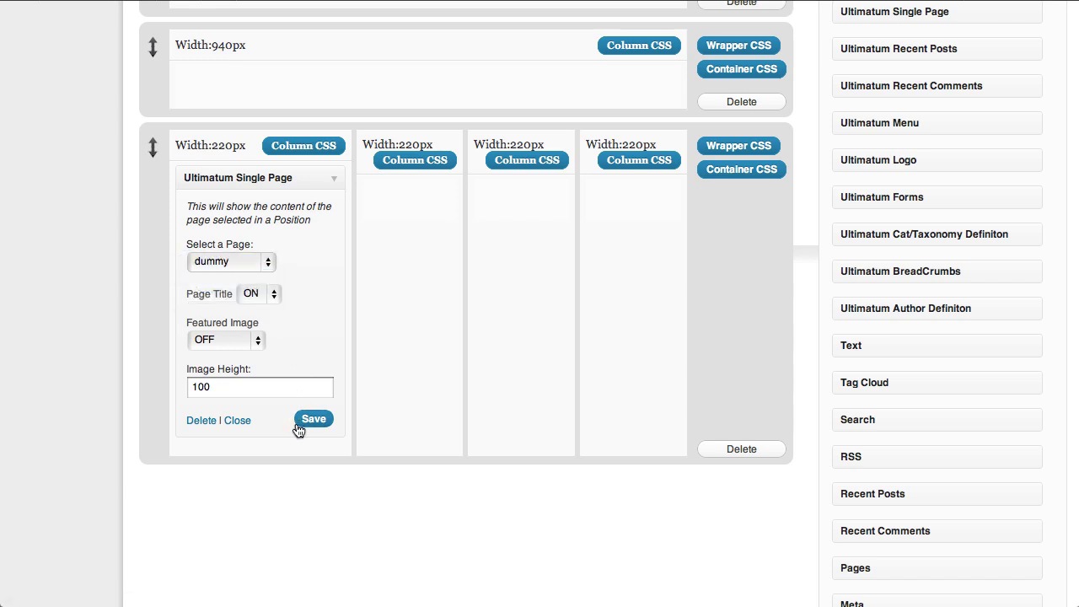
click(325, 421)
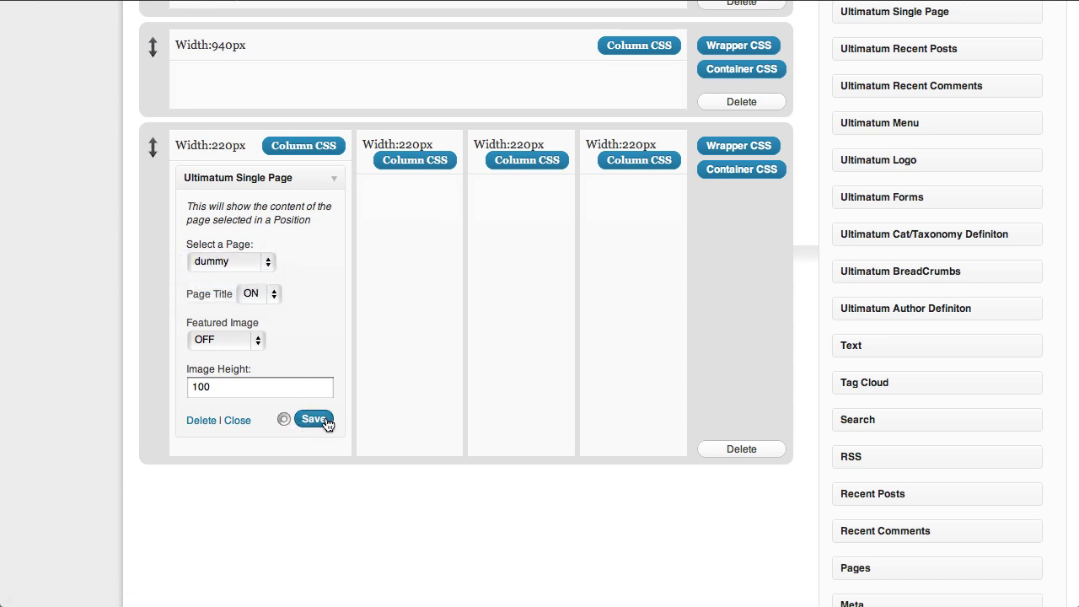
- Set Page Title to OFF in the Ultimatum Single Page element, and save both the element and the layout
click(255, 299)
click(255, 279)
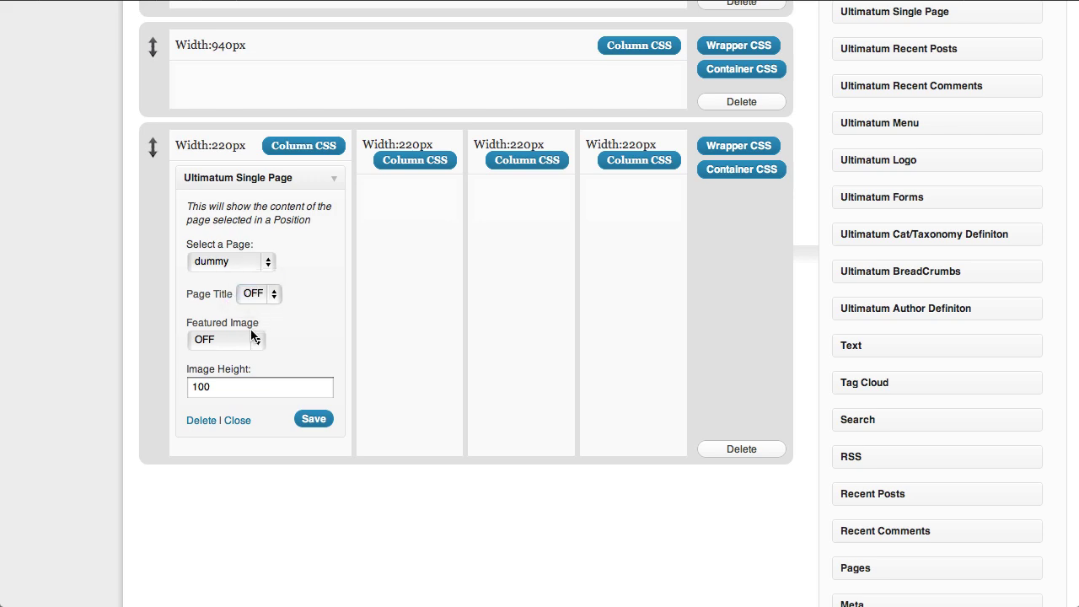
click(313, 419)
scroll(568, 304, up, 10)
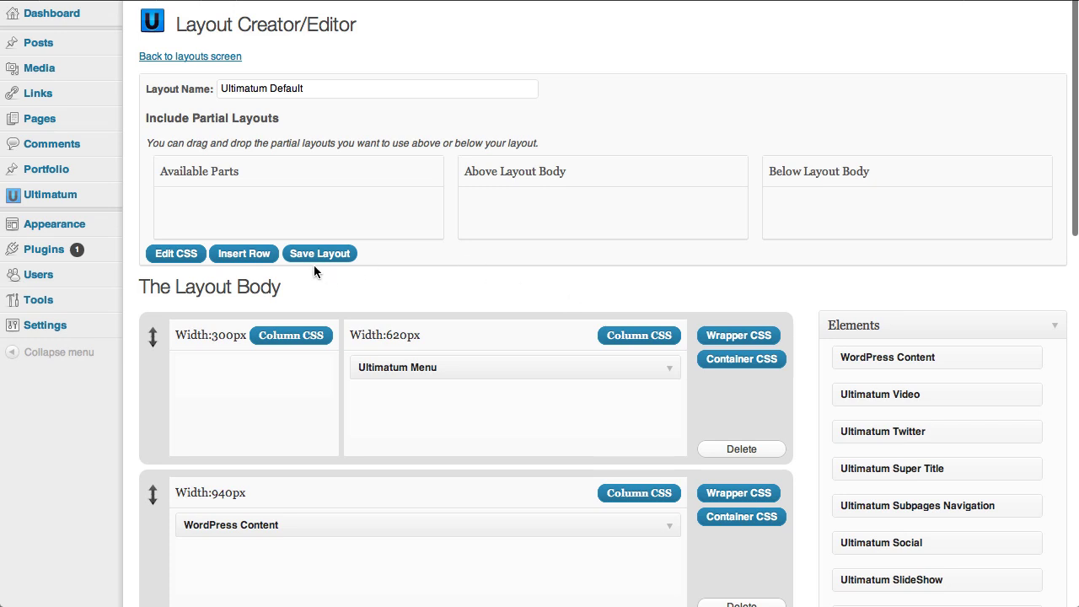
click(314, 253)
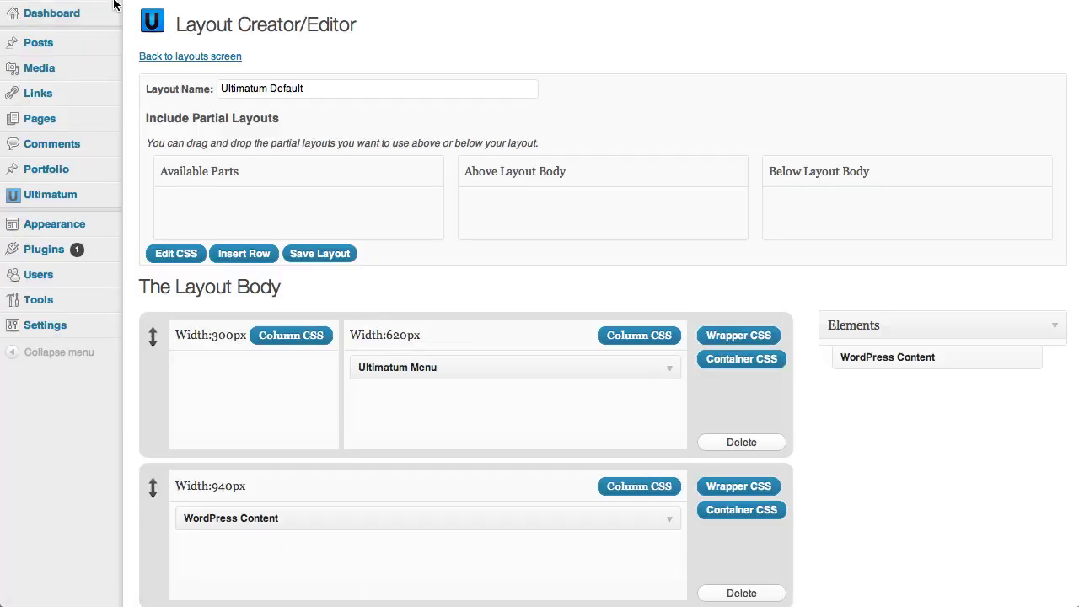
- Visit the live site and test the footer accordion by expanding its second, third and first sections in turn
mouse_move(122, 4)
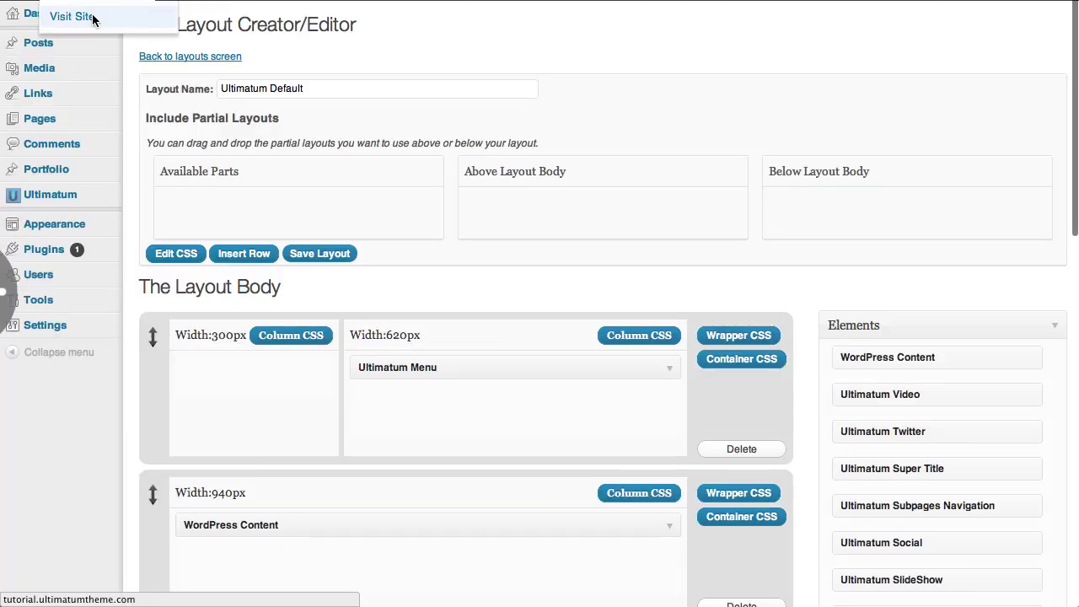
click(93, 17)
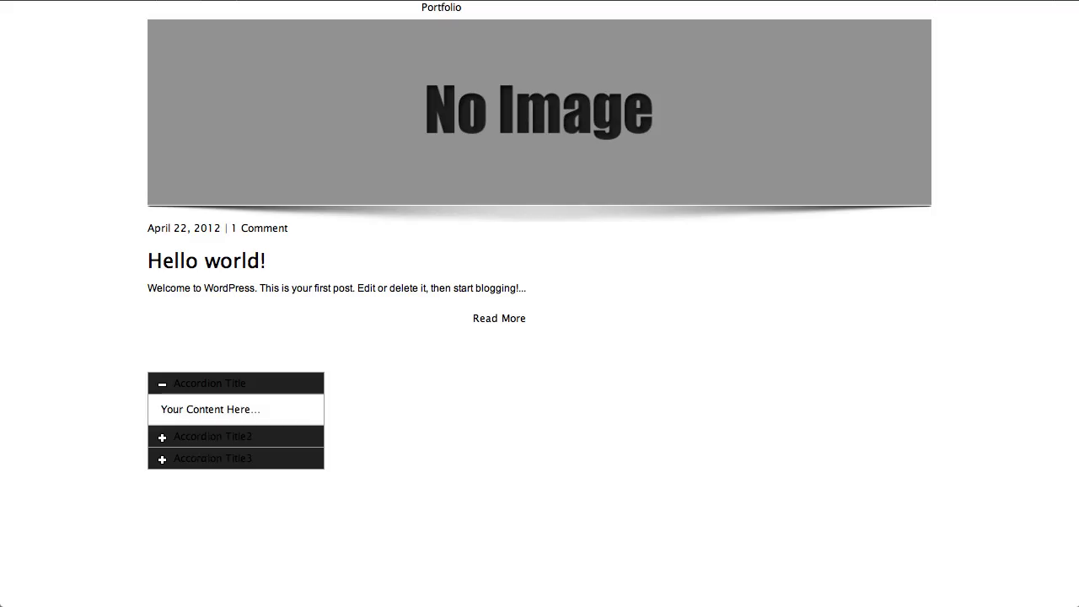
click(250, 443)
click(247, 469)
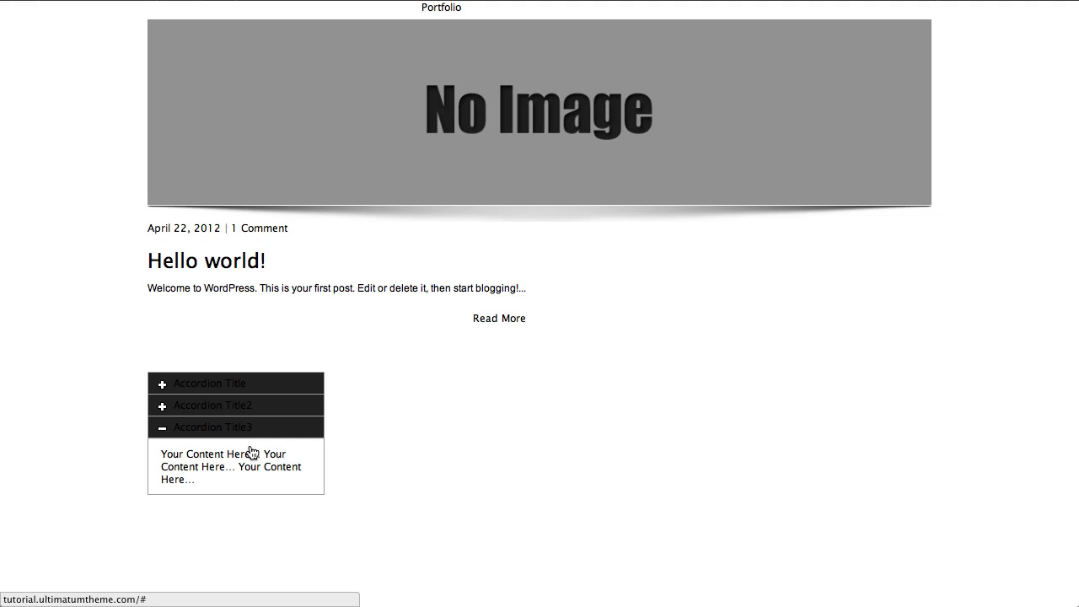
click(261, 387)
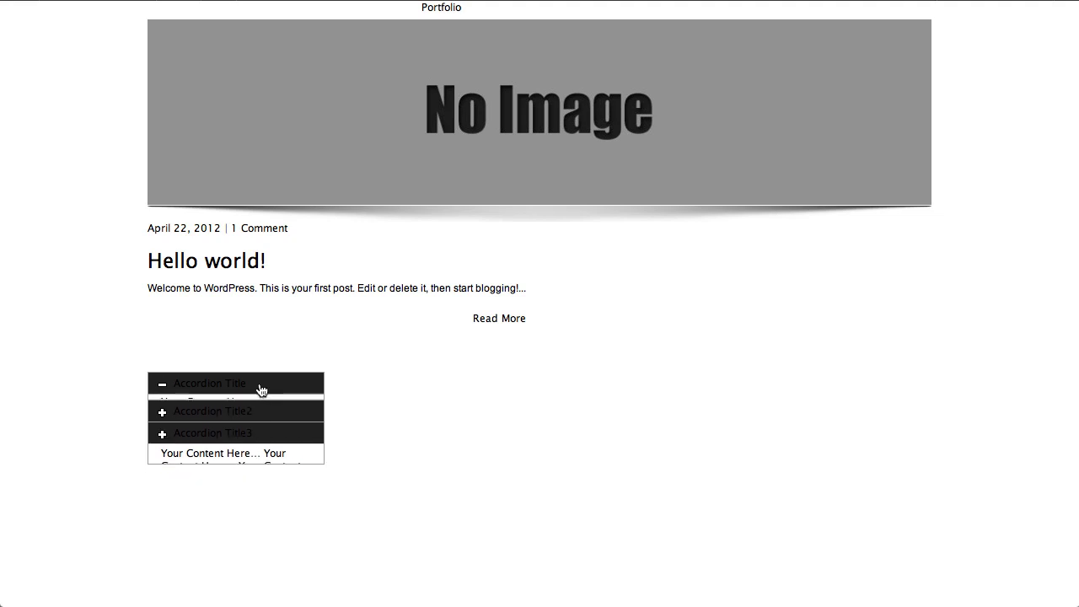
- Open the full "Hello world!" post and check its footer accordion by expanding the second and third sections
click(482, 323)
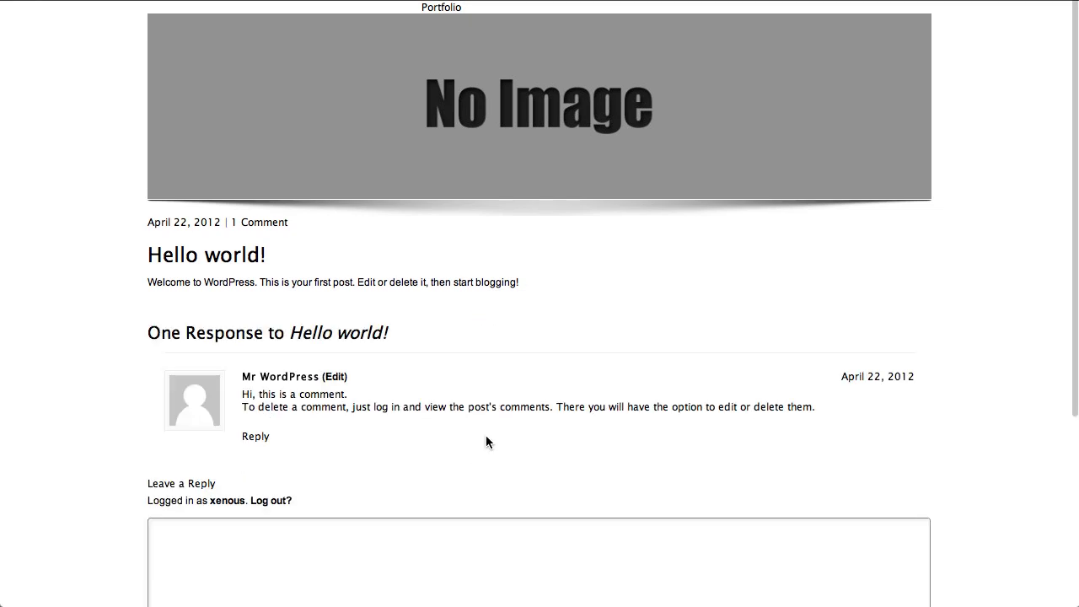
scroll(472, 380, down, 5)
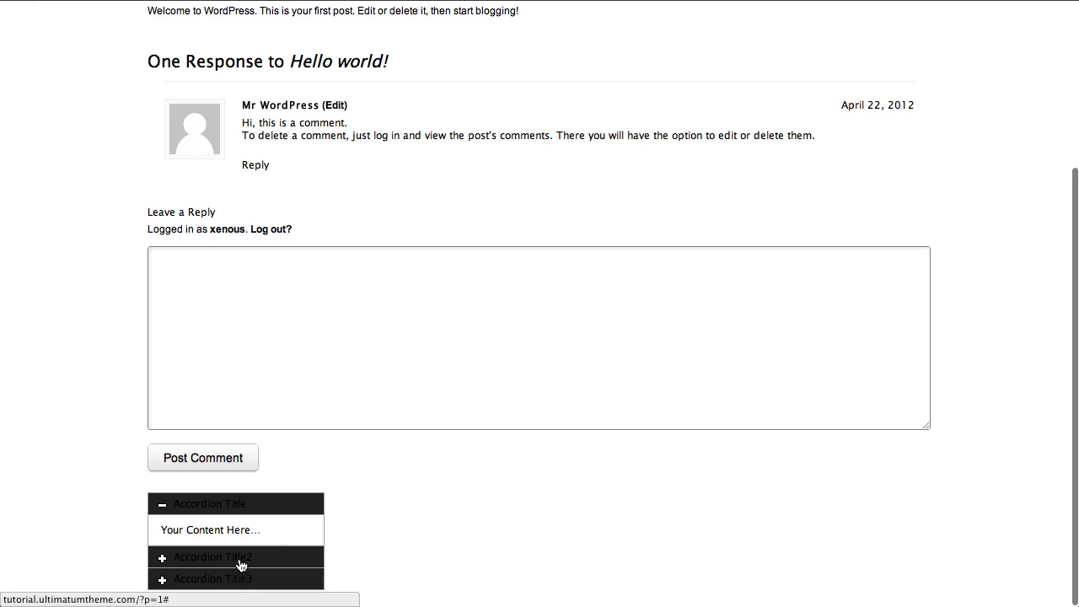
click(242, 565)
click(269, 576)
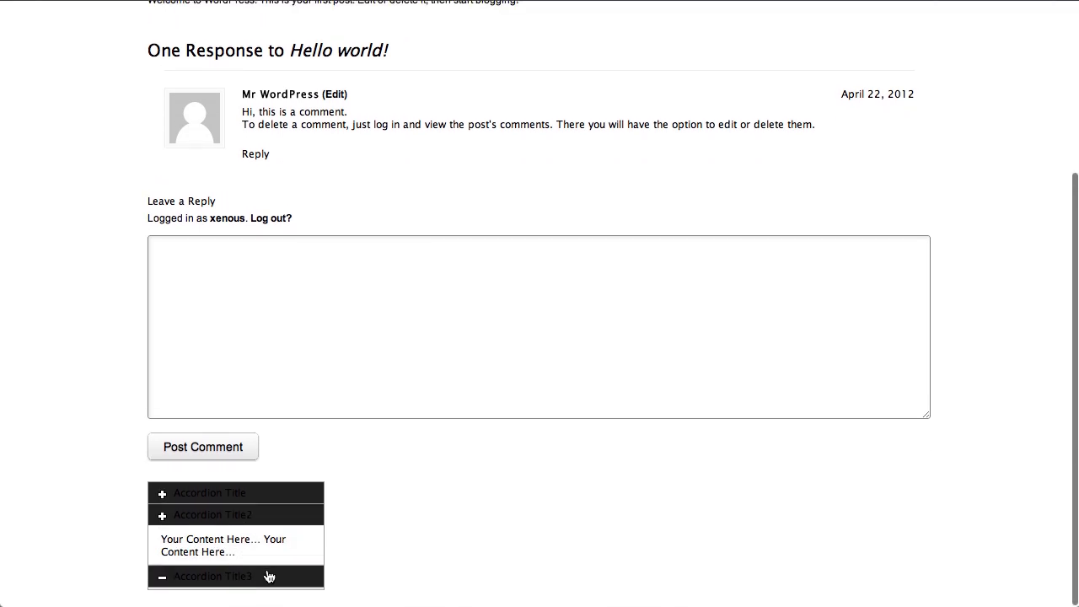
scroll(278, 564, up, 5)
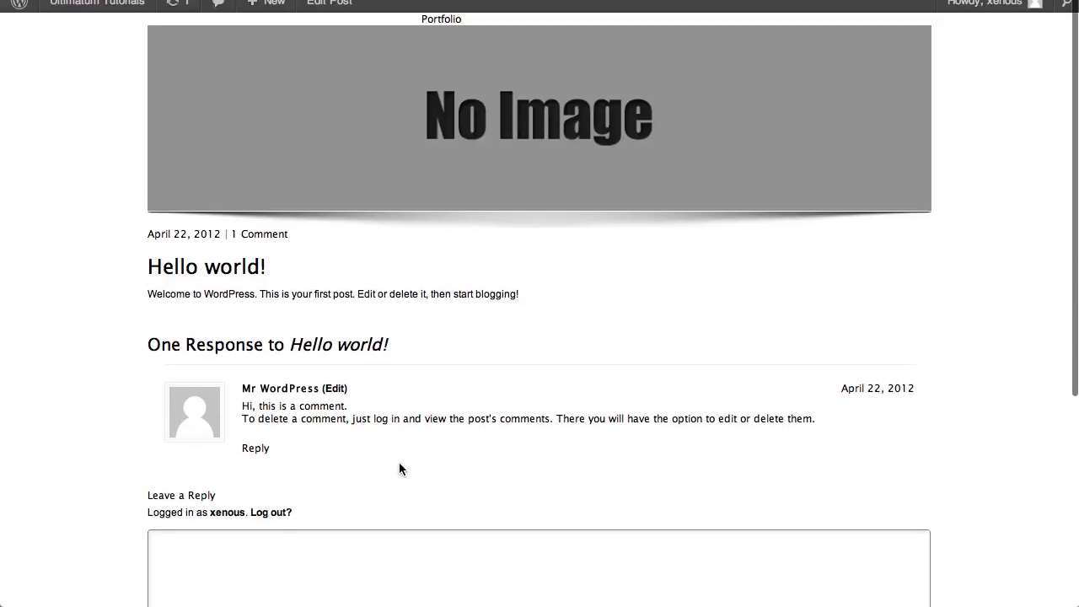
scroll(399, 463, down, 5)
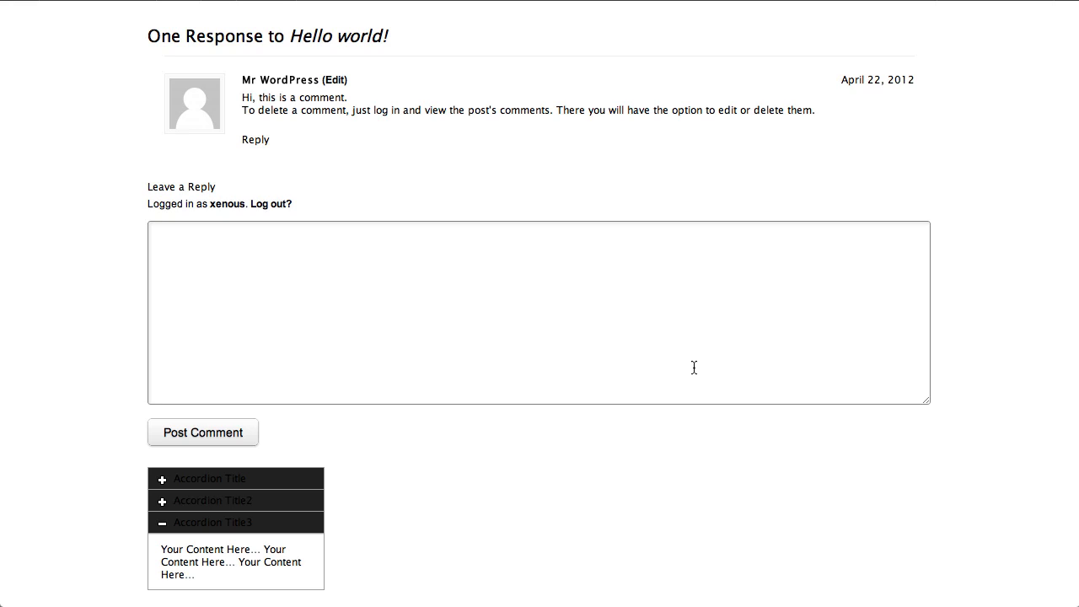
scroll(654, 435, down, 2)
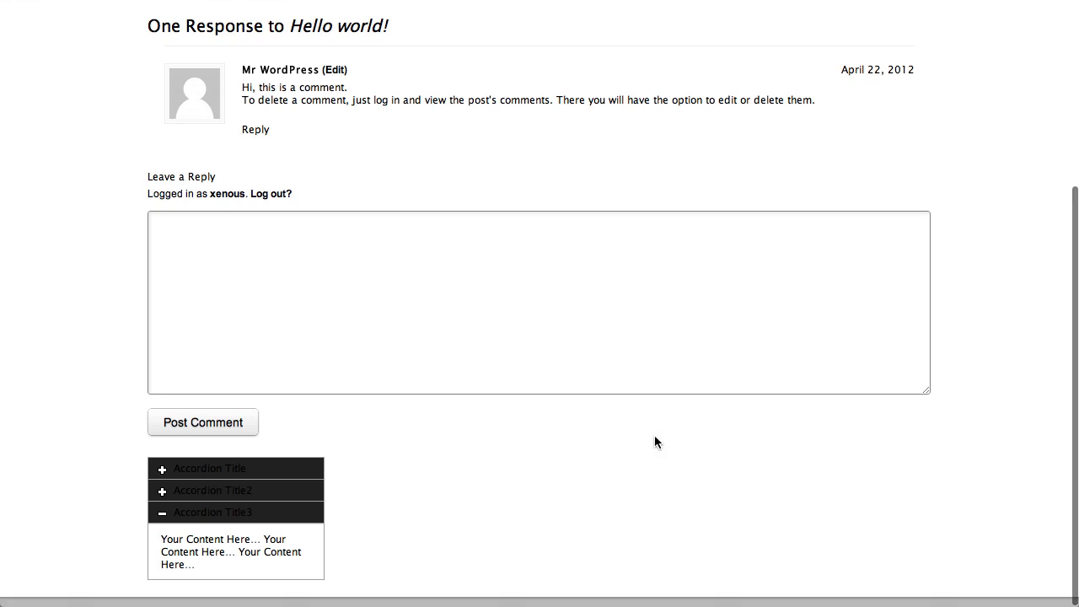